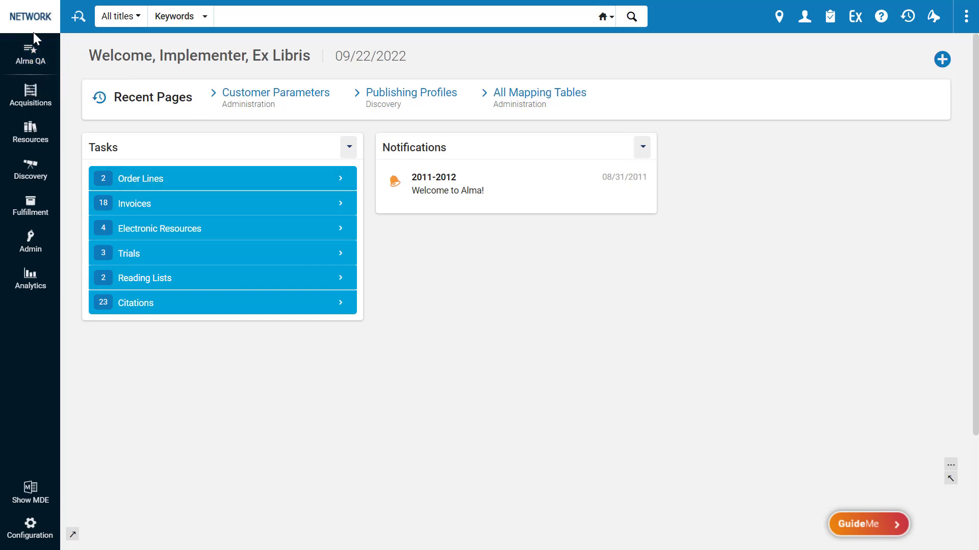
Step: Open the Fields restriction policy table in the MARC21 Bibliographic profile's other settings, within the resource metadata configuration
left_click(39, 529)
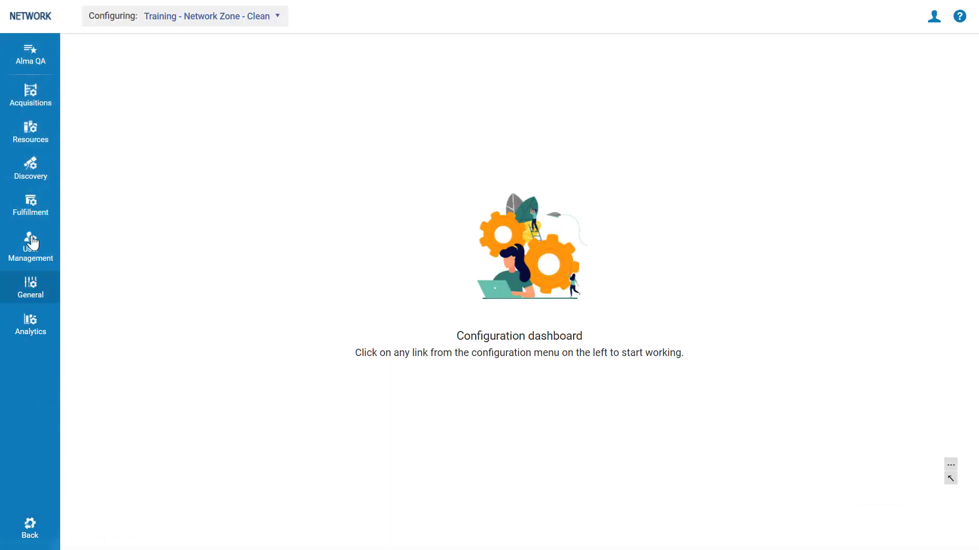
left_click(31, 144)
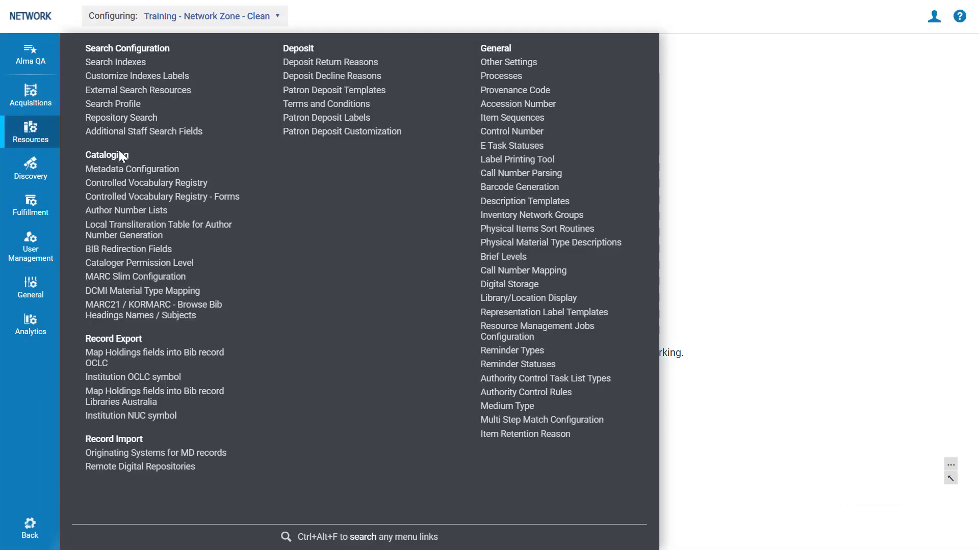
left_click(109, 171)
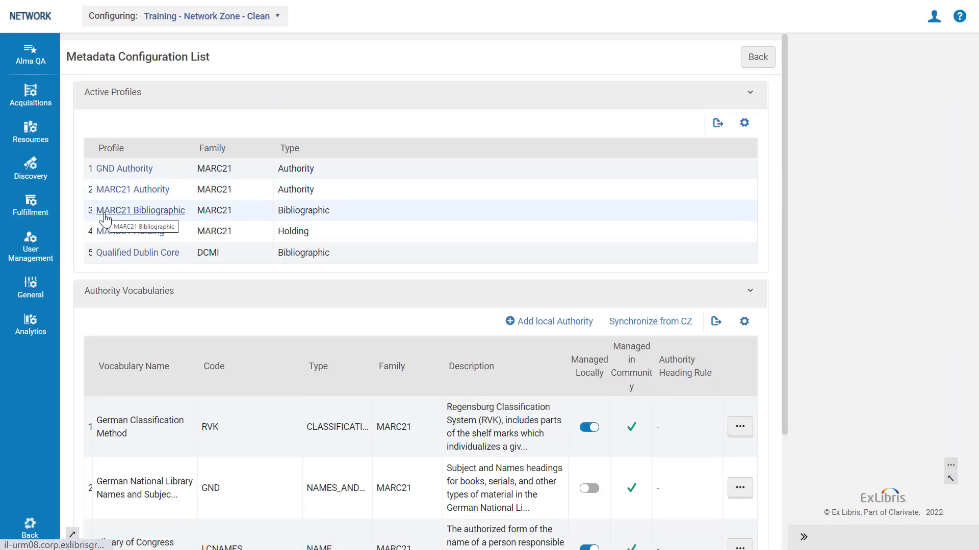
left_click(111, 215)
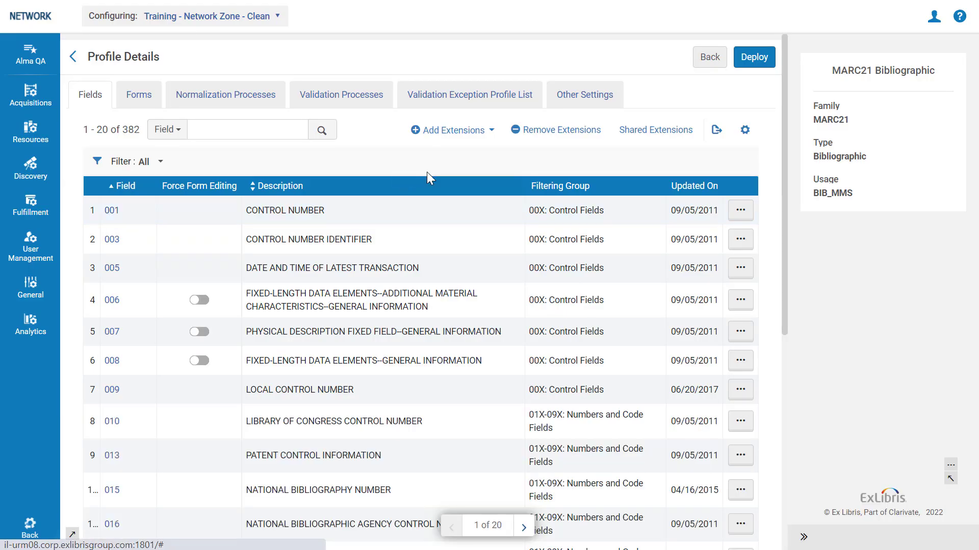
left_click(564, 101)
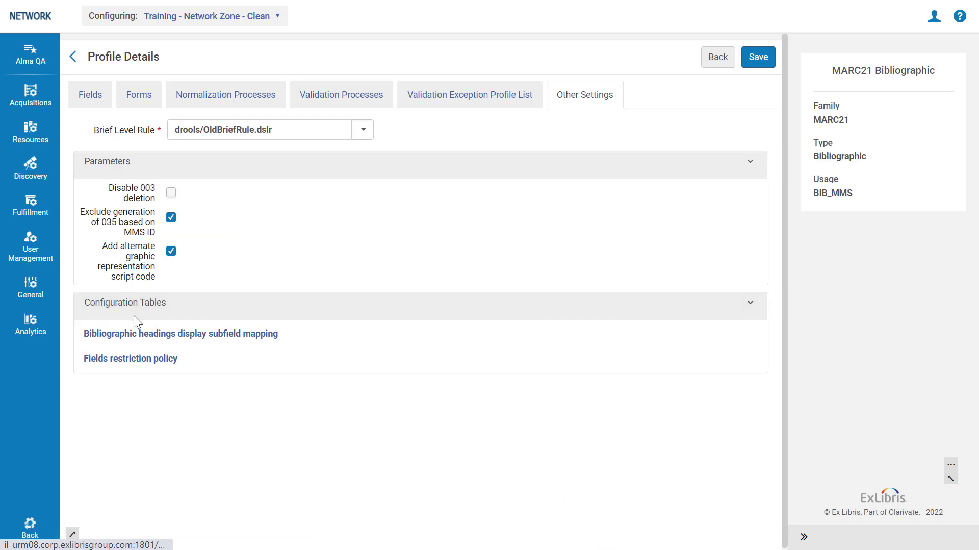
left_click(114, 359)
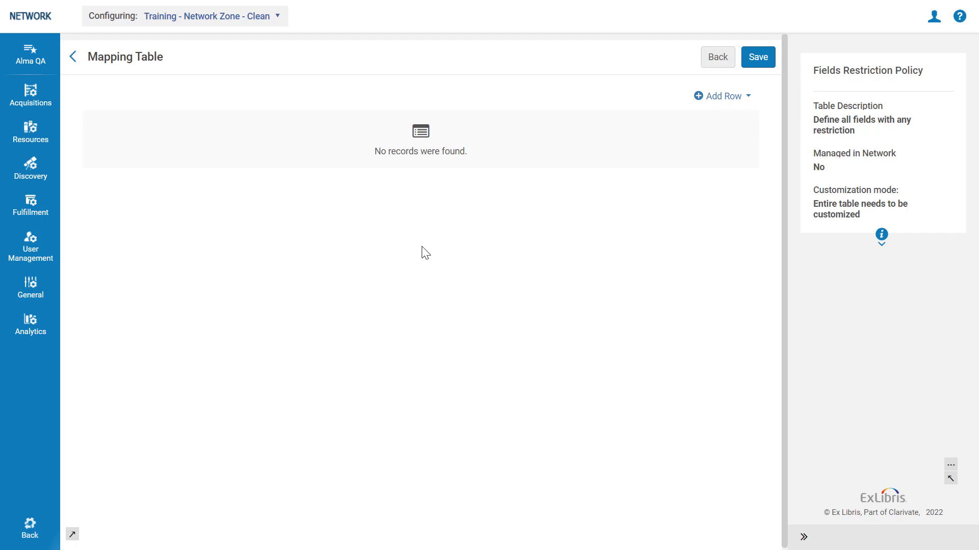
Step: Add a policy row for tag 035 with Restrict Add/Edit and Restrict Delete both set to True
left_click(723, 98)
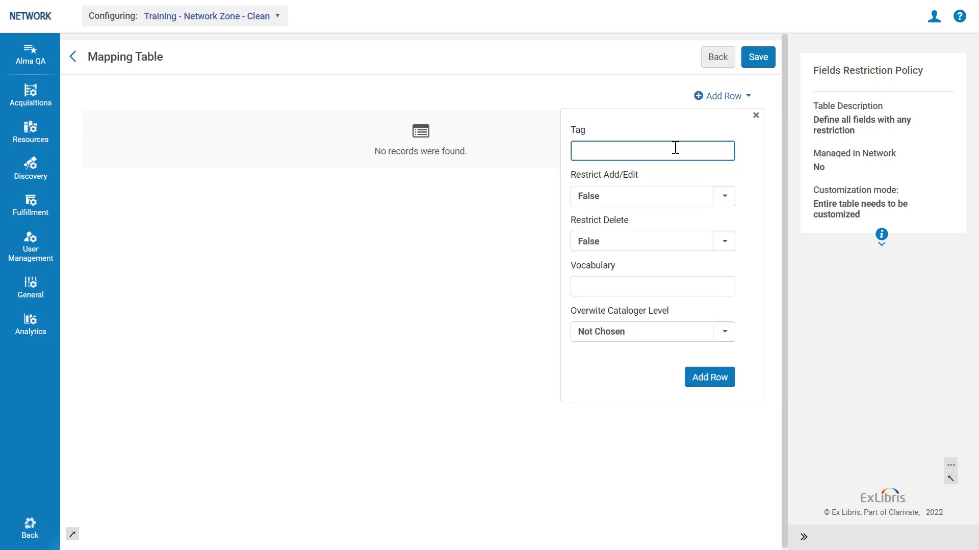
type("035")
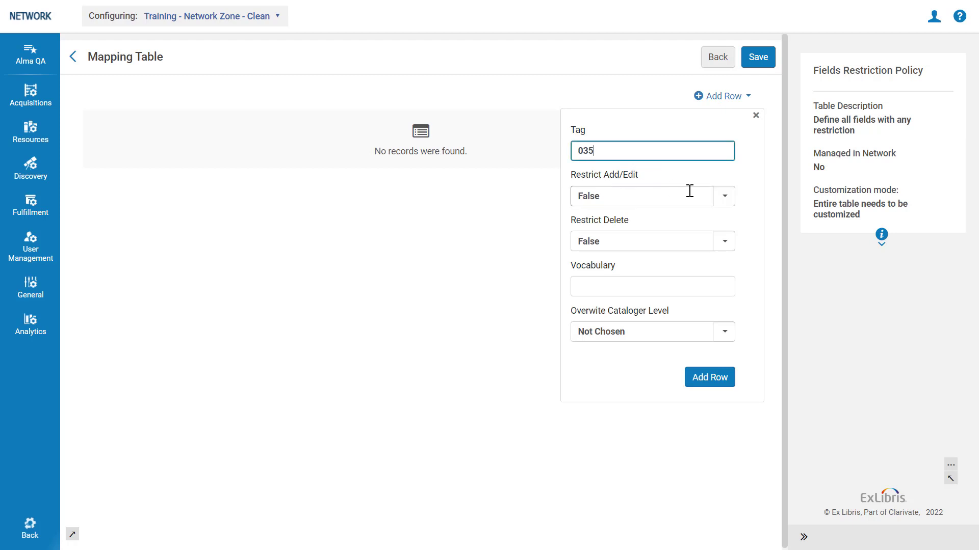
left_click(724, 197)
left_click(661, 247)
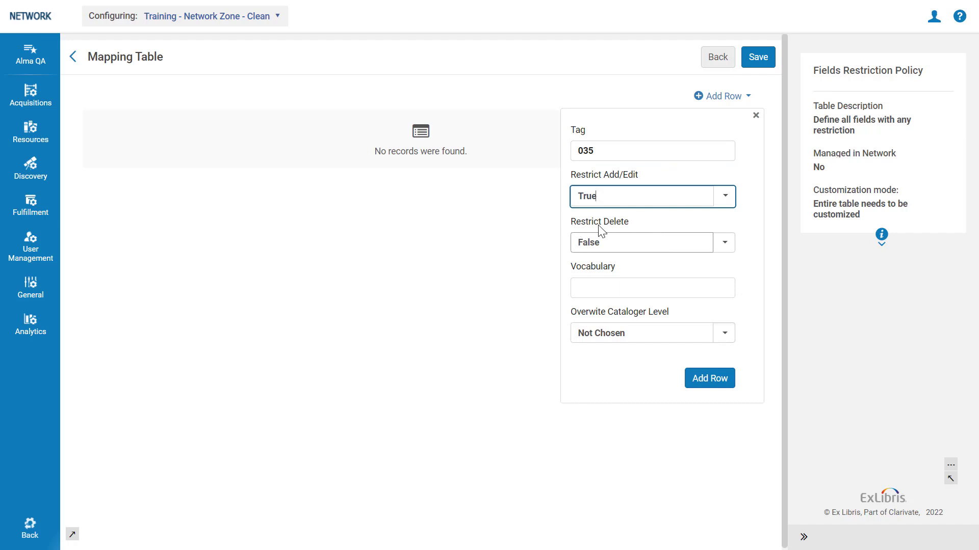
left_click(725, 243)
left_click(631, 291)
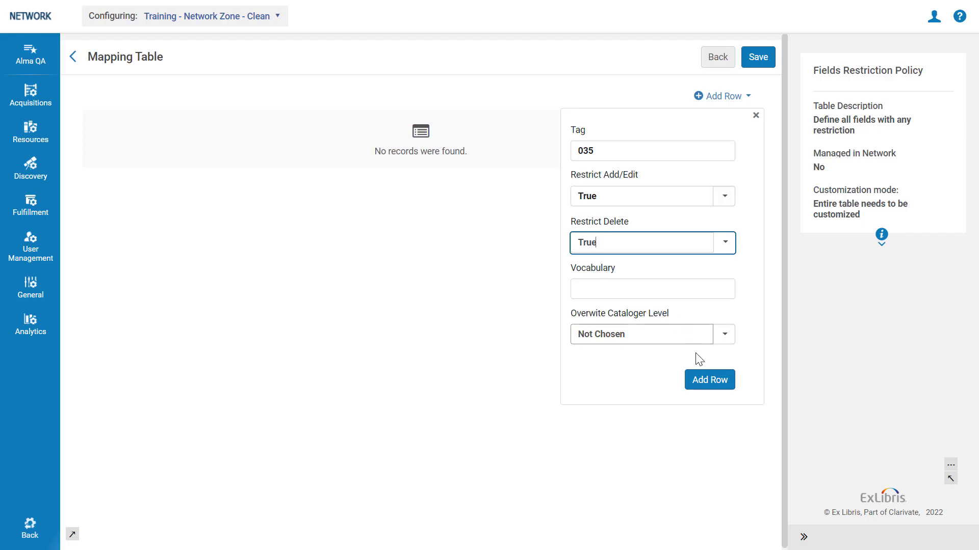
left_click(710, 380)
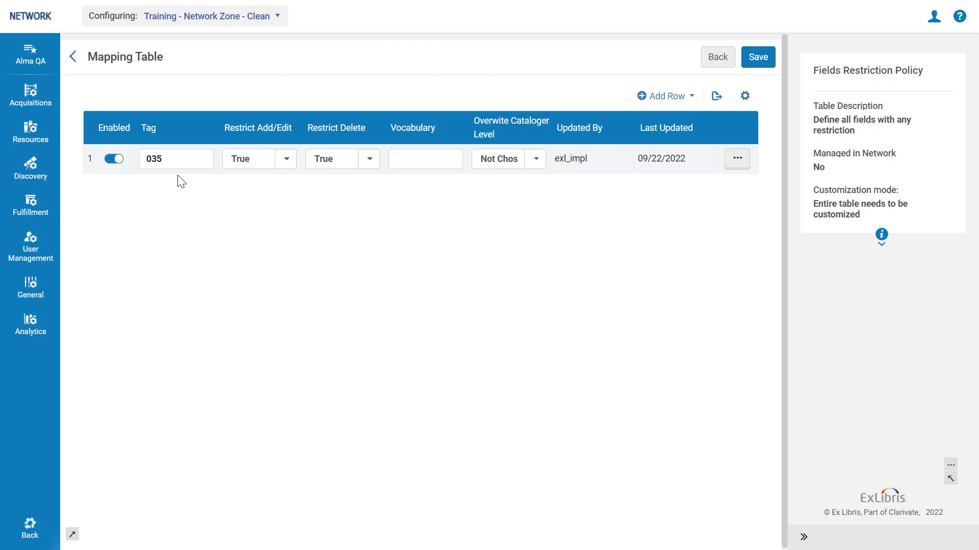
Step: Add a policy row for tag 6XX with Restrict Add/Edit and Restrict Delete set to True and vocabulary NLI, and save the changes
left_click(660, 97)
left_click(597, 150)
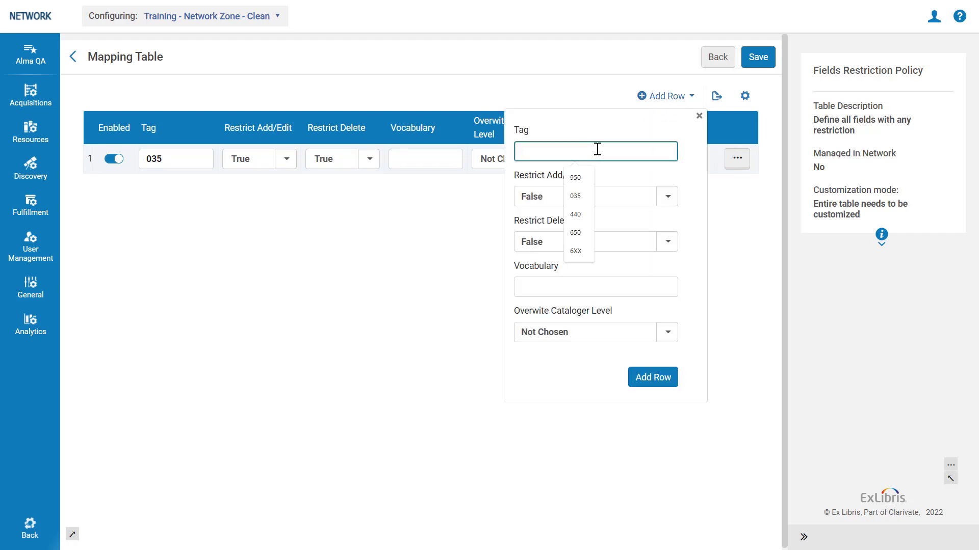
type("6XX")
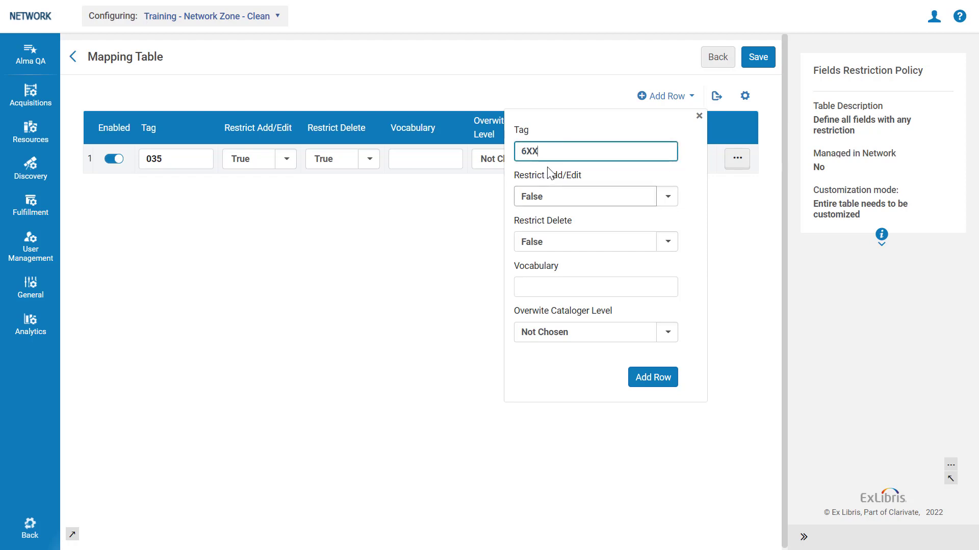
left_click(581, 197)
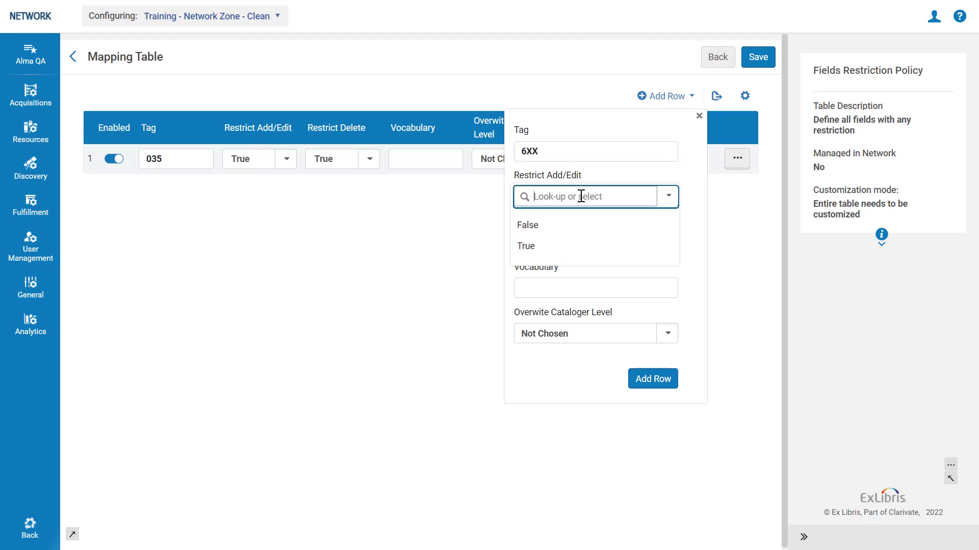
left_click(561, 246)
left_click(539, 247)
left_click(530, 294)
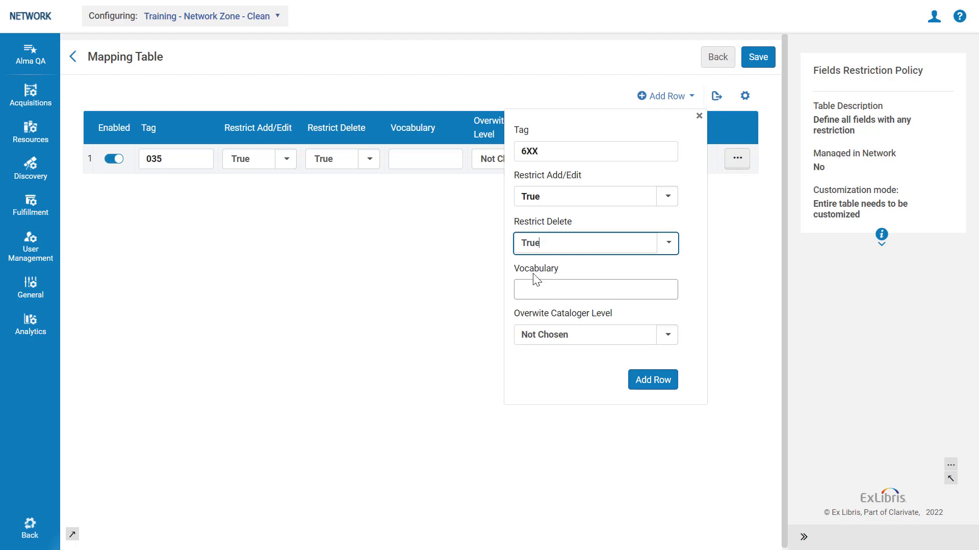
left_click(544, 295)
type("NLI")
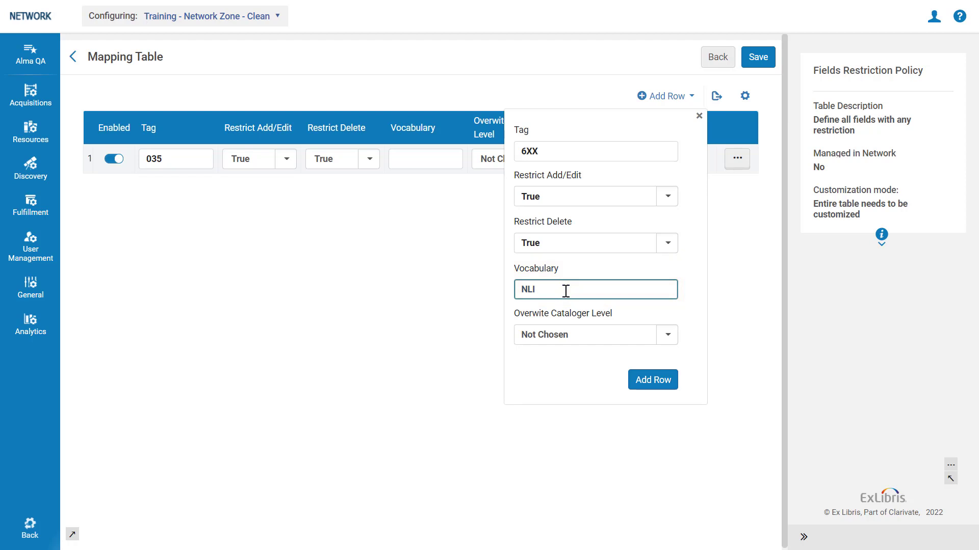
left_click(642, 380)
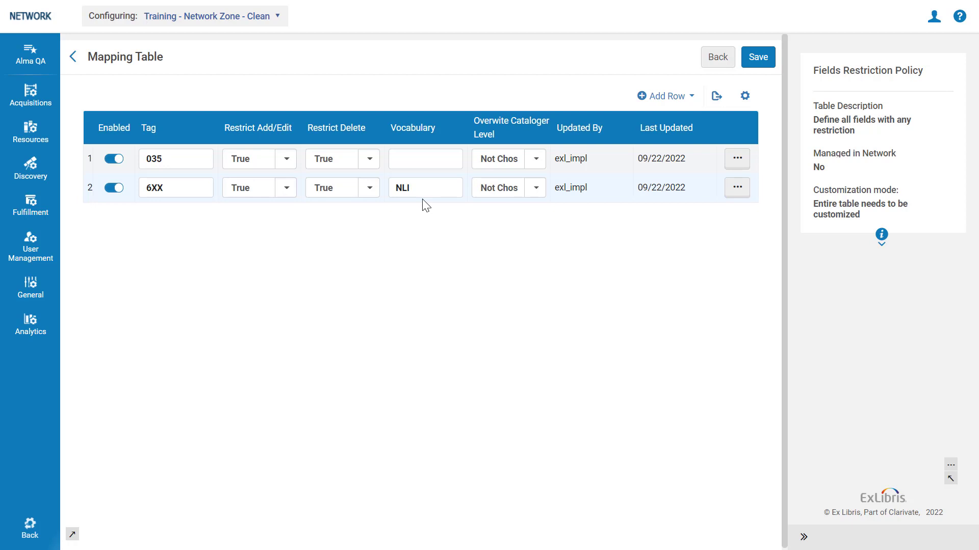
left_click(749, 65)
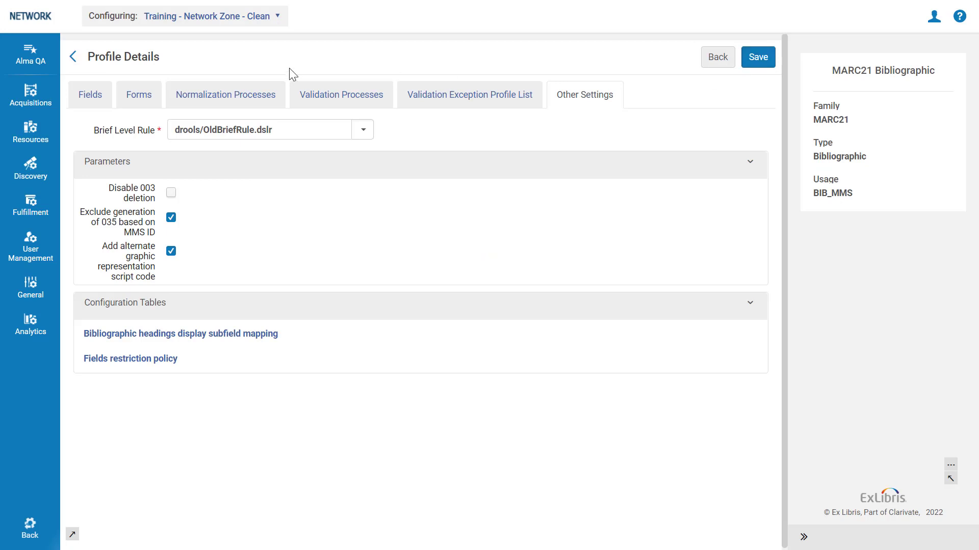
left_click(749, 64)
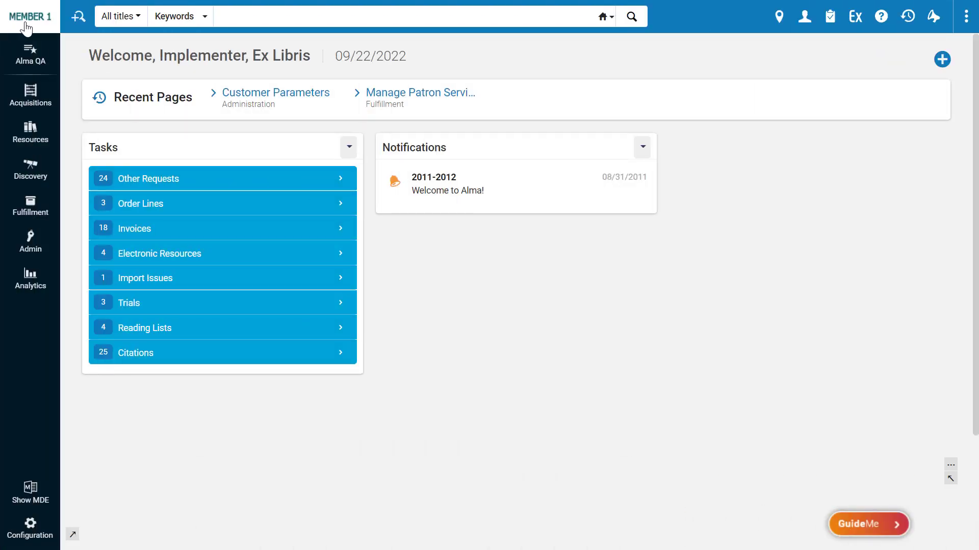
Step: In the MEMBER 1 institution, search all Network titles for the keywords "beatrix potter" and open the first result's record for editing
left_click(240, 16)
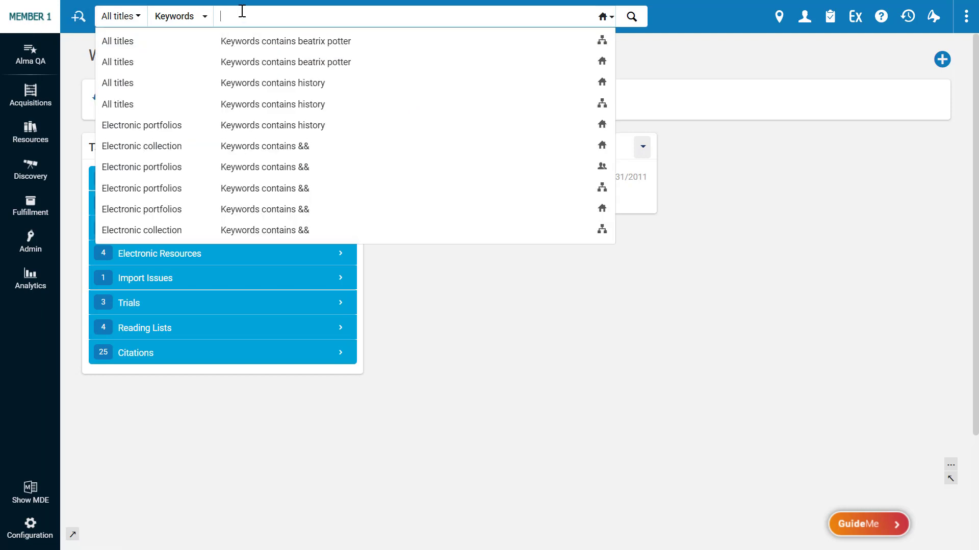
left_click(253, 45)
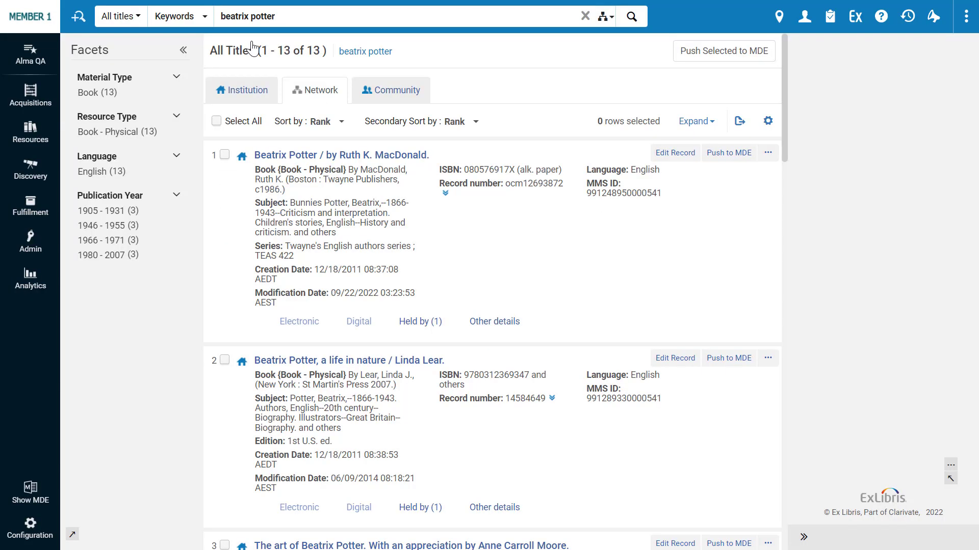
left_click(674, 154)
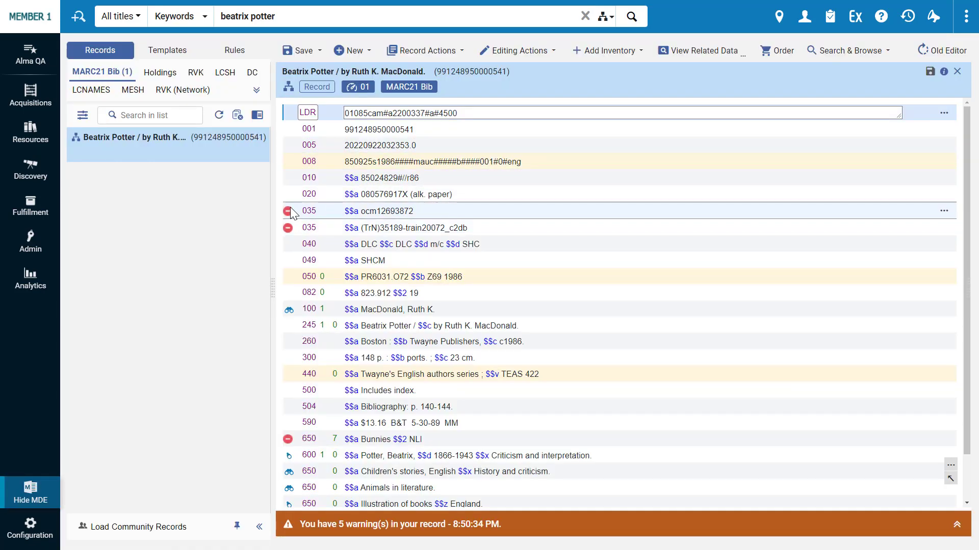
Step: Try to add a new 035 field below the first existing 035 field of the bibliographic record
left_click(384, 211)
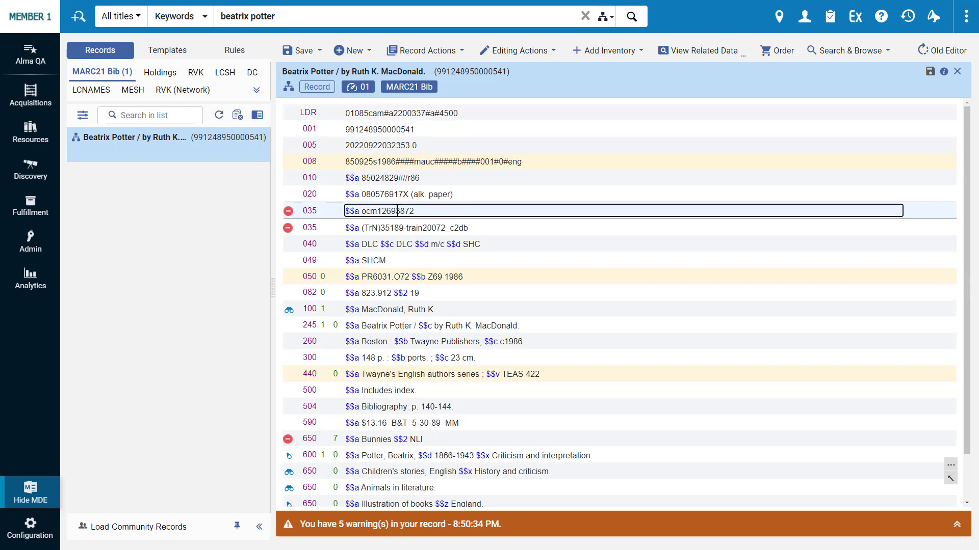
scroll(397, 211, "down", 2)
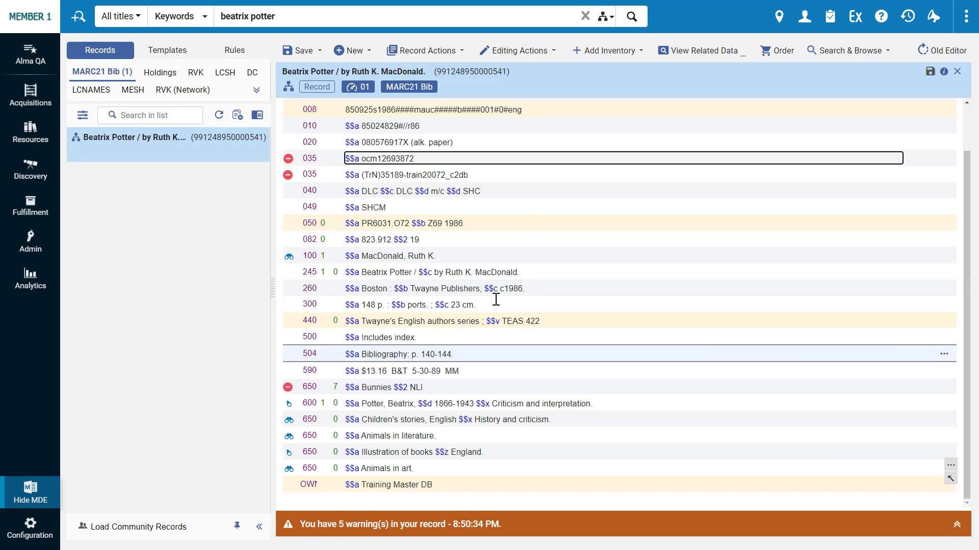
left_click(520, 51)
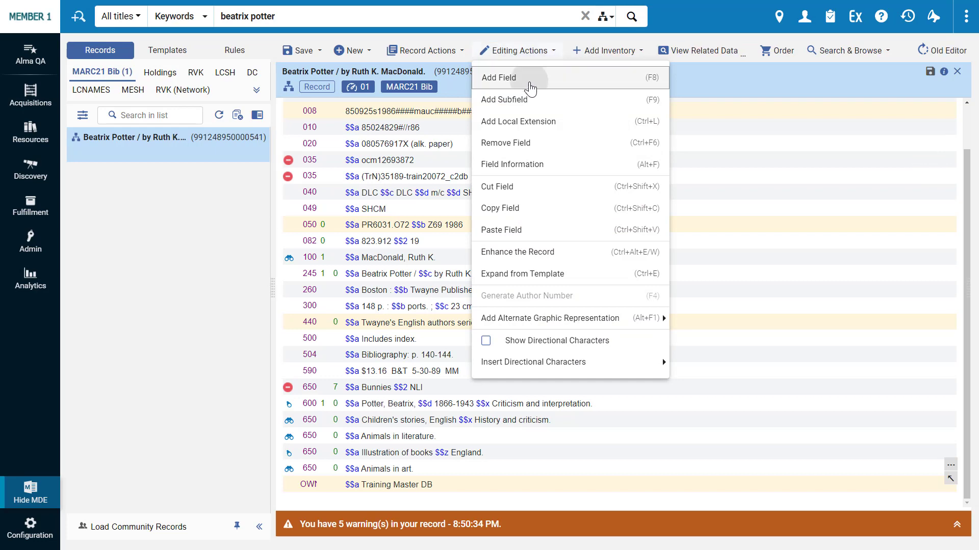
left_click(530, 87)
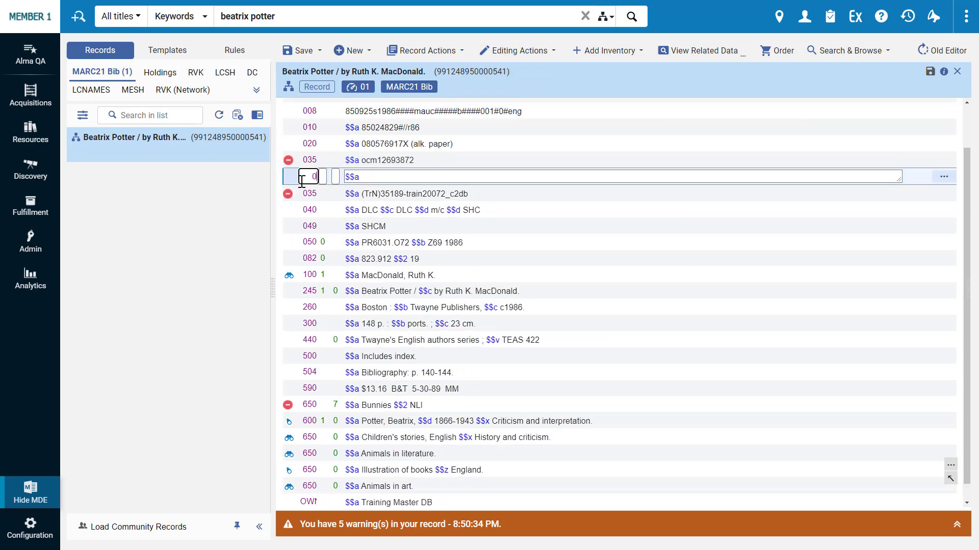
type("035")
key("Tab")
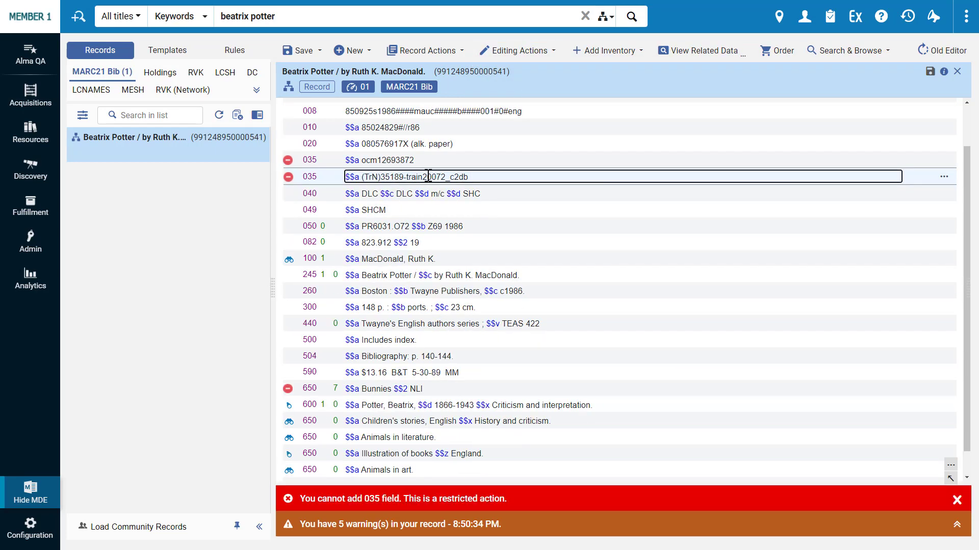